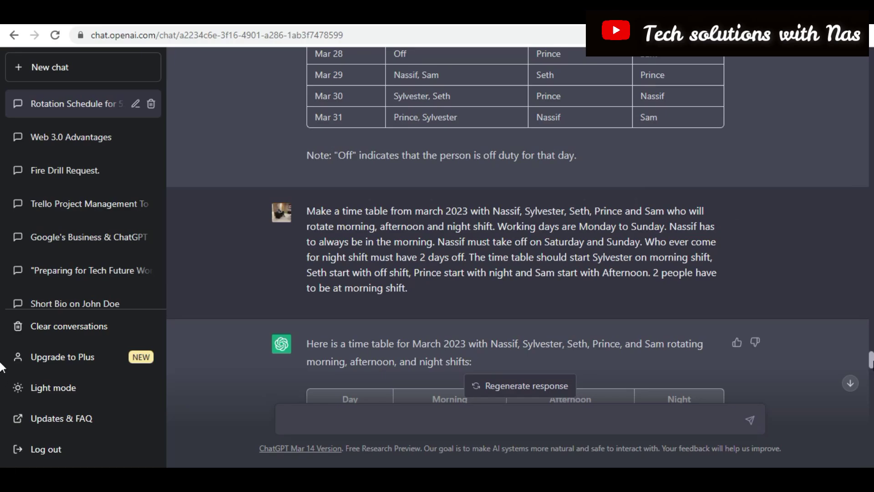
- Review the conversation's first prompt for a 31-day timetable with 5 rotating people and the day-by-day reply
{"action": "left_click_drag", "start_coordinate": [872, 360], "coordinate": [870, 45]}
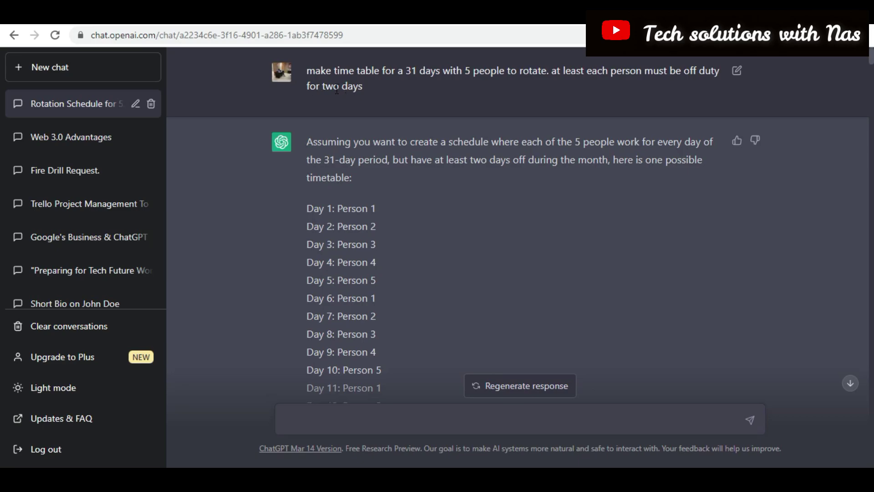
{"action": "scroll", "coordinate": [351, 171], "scroll_direction": "down", "scroll_amount": 3}
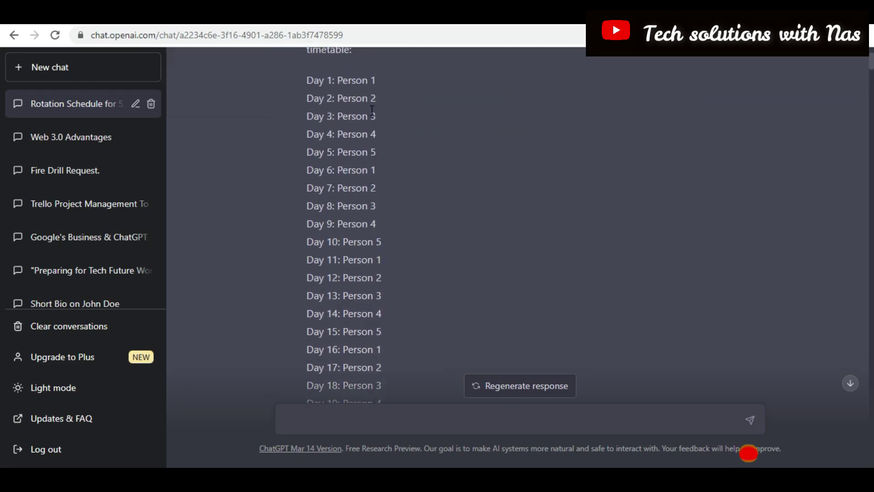
{"action": "scroll", "coordinate": [371, 146], "scroll_direction": "up", "scroll_amount": 4}
{"action": "scroll", "coordinate": [371, 146], "scroll_direction": "down", "scroll_amount": 10}
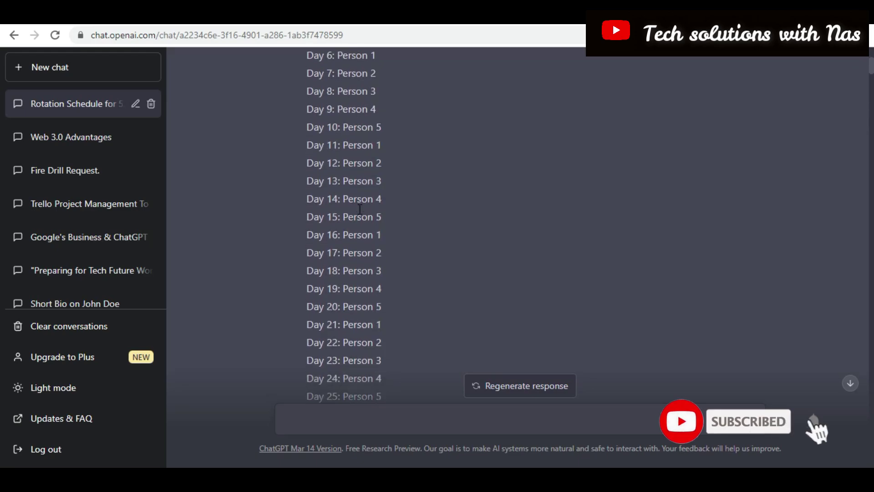
{"action": "scroll", "coordinate": [379, 204], "scroll_direction": "down", "scroll_amount": 4}
{"action": "scroll", "coordinate": [455, 101], "scroll_direction": "down", "scroll_amount": 3}
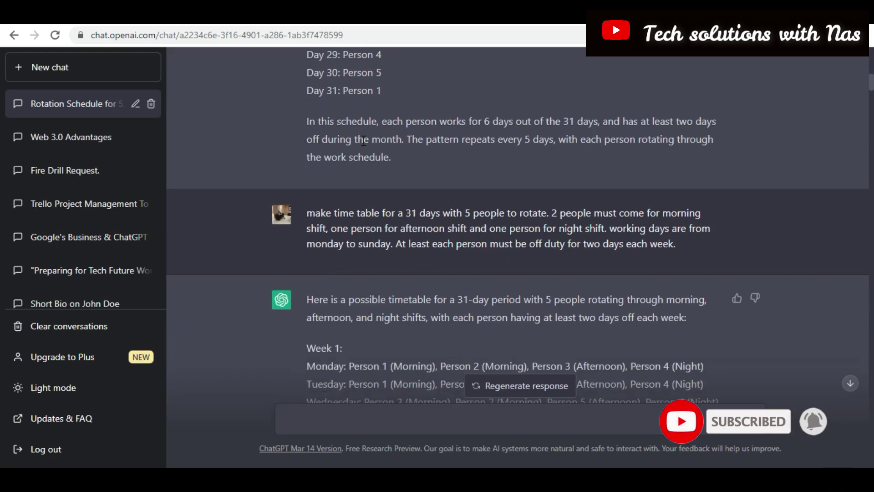
{"action": "scroll", "coordinate": [375, 200], "scroll_direction": "up", "scroll_amount": 3}
{"action": "scroll", "coordinate": [306, 88], "scroll_direction": "down", "scroll_amount": 3}
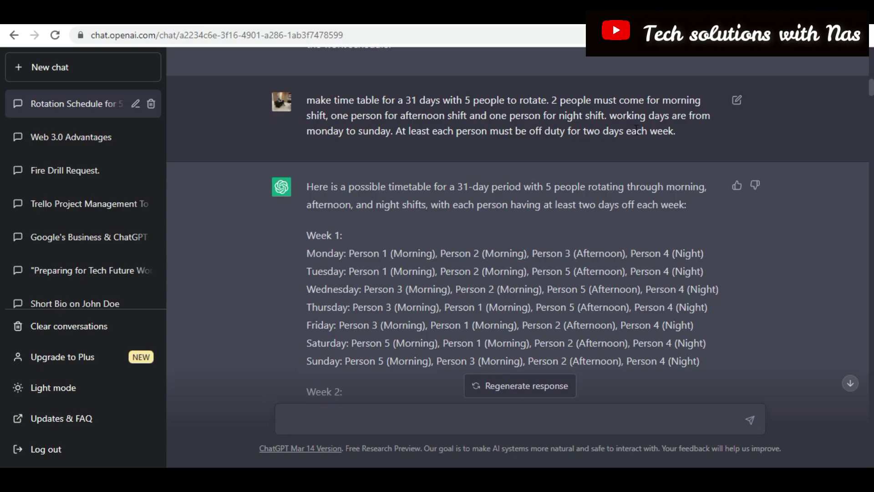
- Examine the weekly timetable reply to the prompt requiring 2 morning people, one afternoon and one night, plus the repeated prompt
{"action": "scroll", "coordinate": [421, 246], "scroll_direction": "down", "scroll_amount": 7}
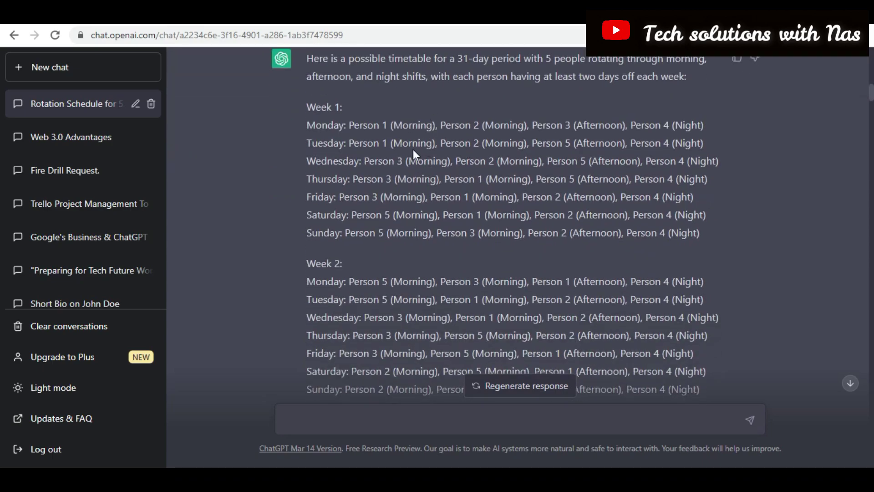
{"action": "scroll", "coordinate": [485, 183], "scroll_direction": "down", "scroll_amount": 7}
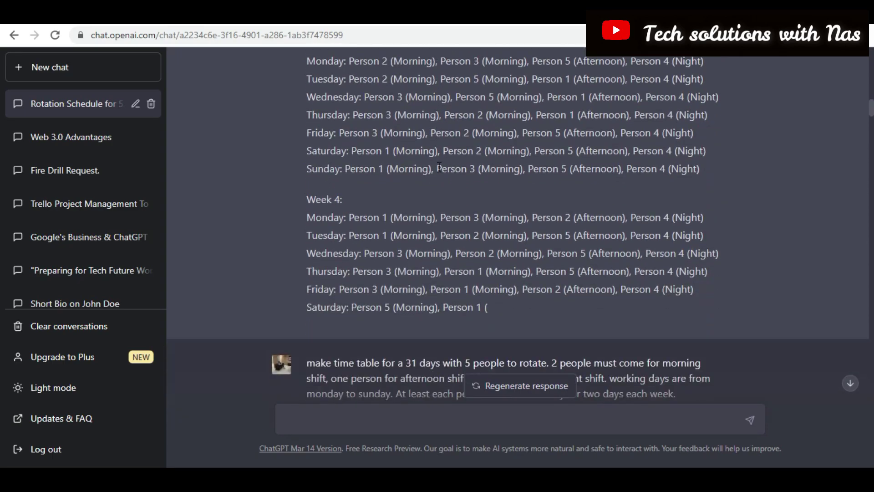
{"action": "scroll", "coordinate": [461, 130], "scroll_direction": "down", "scroll_amount": 3}
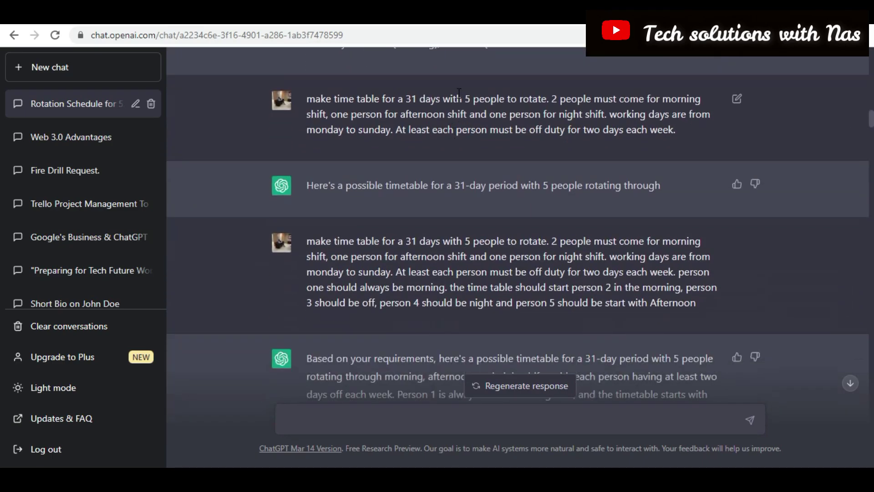
{"action": "scroll", "coordinate": [514, 84], "scroll_direction": "up", "scroll_amount": 2}
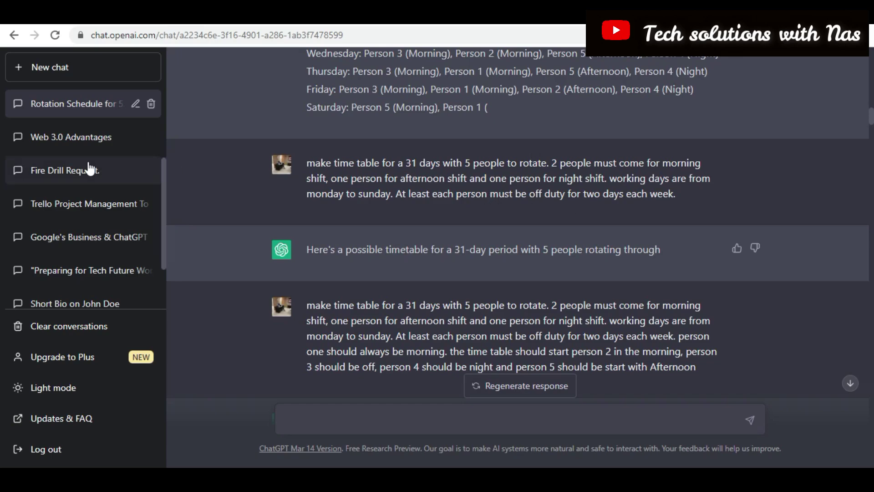
{"action": "scroll", "coordinate": [90, 169], "scroll_direction": "up", "scroll_amount": 3}
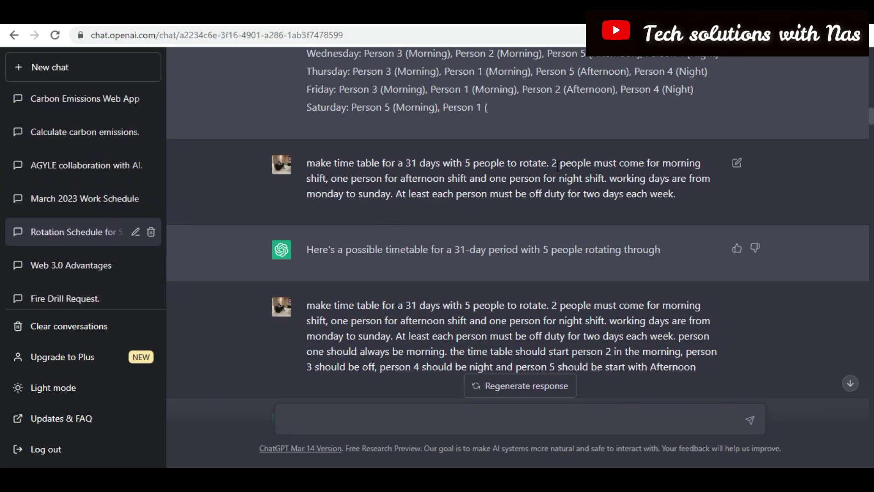
{"action": "scroll", "coordinate": [558, 165], "scroll_direction": "down", "scroll_amount": 1}
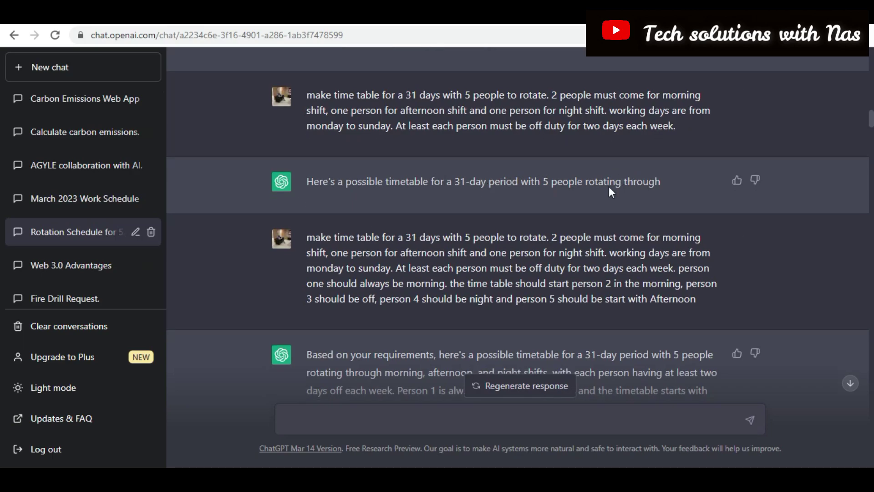
- Read through the weekly timetable for the prompt keeping person one on mornings, and the following prompt with weekends off
{"action": "scroll", "coordinate": [608, 187], "scroll_direction": "down", "scroll_amount": 5}
{"action": "scroll", "coordinate": [465, 153], "scroll_direction": "down", "scroll_amount": 15}
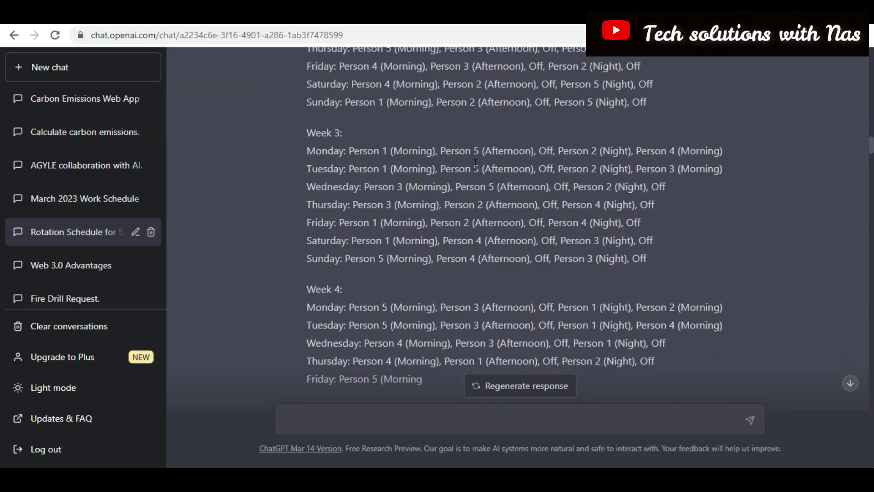
{"action": "scroll", "coordinate": [449, 119], "scroll_direction": "up", "scroll_amount": 5}
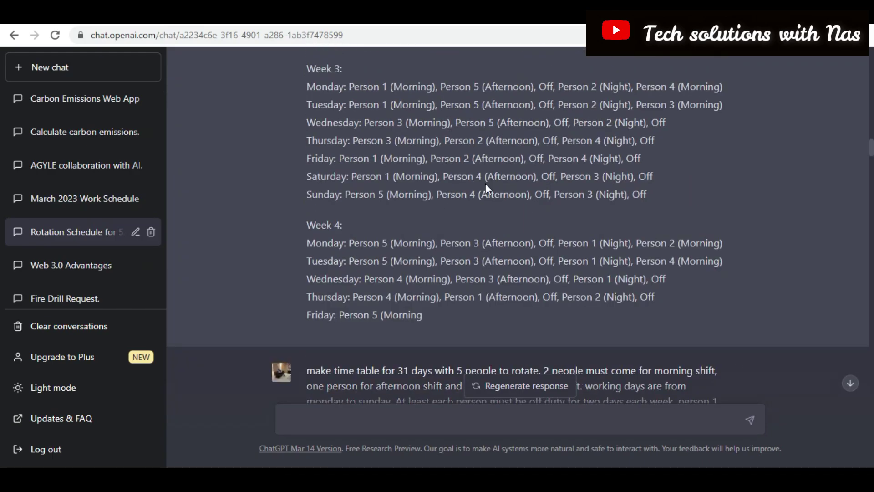
{"action": "scroll", "coordinate": [495, 217], "scroll_direction": "down", "scroll_amount": 3}
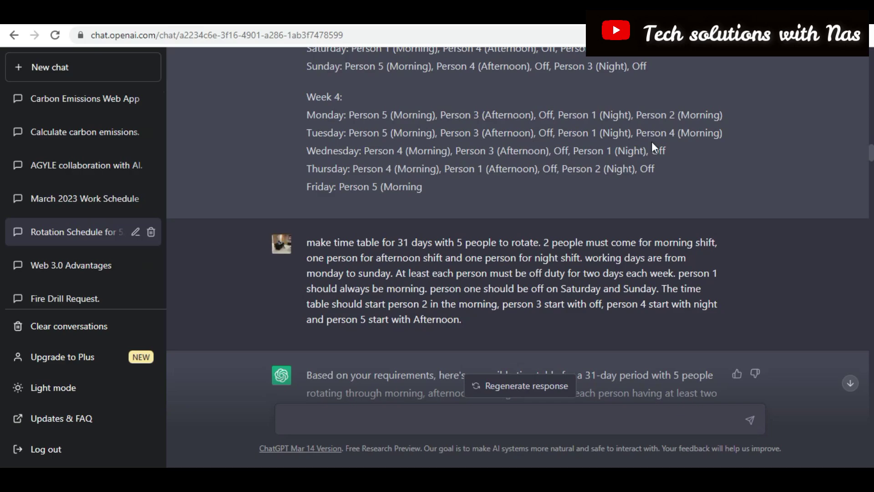
{"action": "scroll", "coordinate": [468, 156], "scroll_direction": "down", "scroll_amount": 3}
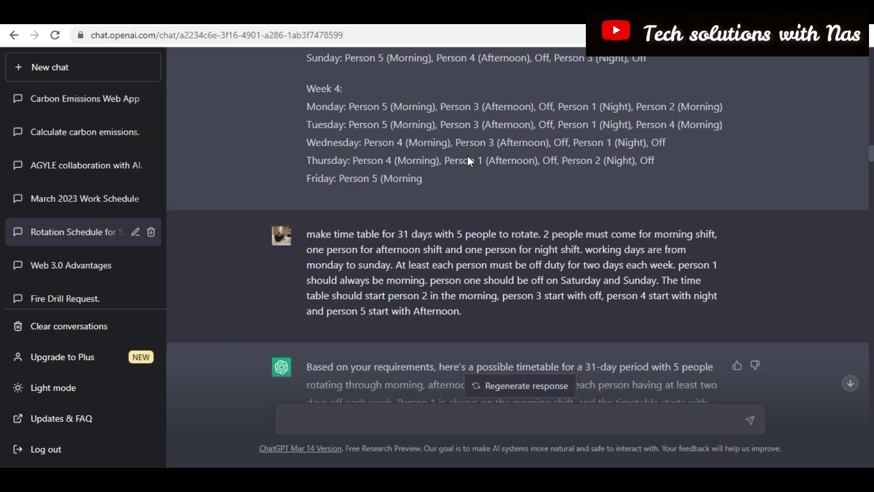
{"action": "scroll", "coordinate": [478, 150], "scroll_direction": "down", "scroll_amount": 2}
{"action": "scroll", "coordinate": [453, 132], "scroll_direction": "up", "scroll_amount": 4}
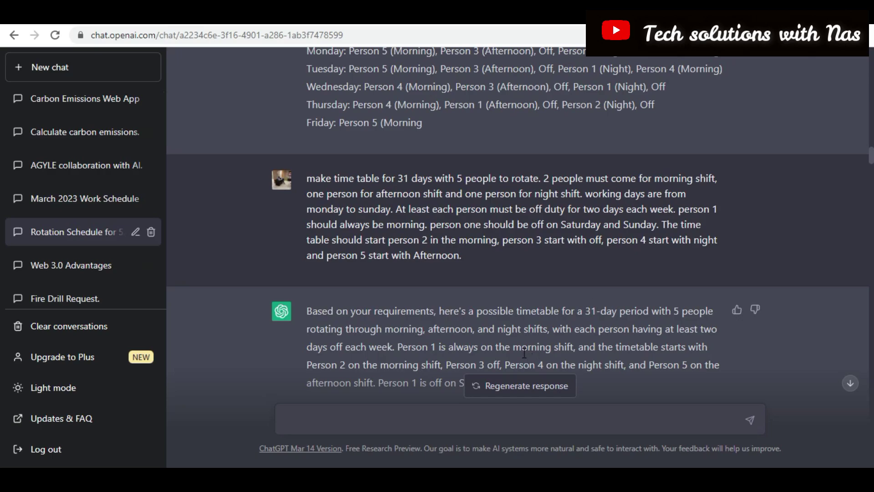
- Examine the timetable replies for person 1 off on weekends and for days off after every night shift
{"action": "scroll", "coordinate": [475, 357], "scroll_direction": "down", "scroll_amount": 14}
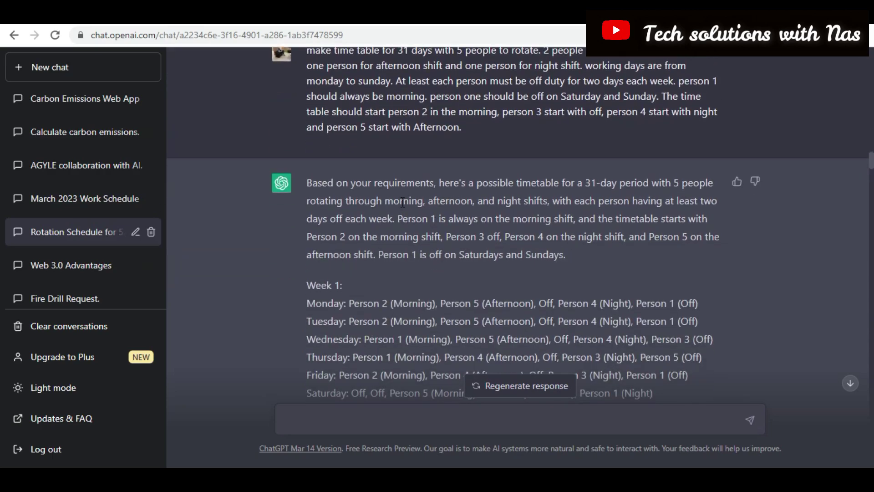
{"action": "scroll", "coordinate": [437, 151], "scroll_direction": "down", "scroll_amount": 15}
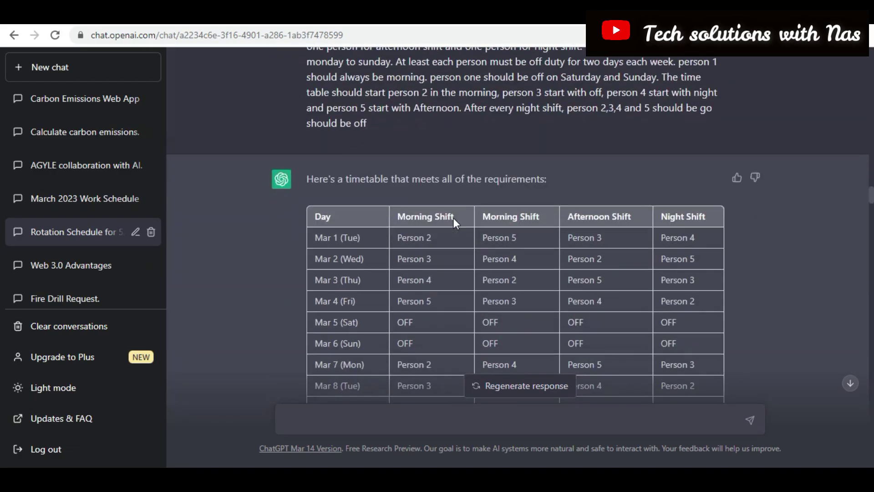
{"action": "scroll", "coordinate": [465, 179], "scroll_direction": "up", "scroll_amount": 3}
{"action": "scroll", "coordinate": [482, 224], "scroll_direction": "down", "scroll_amount": 8}
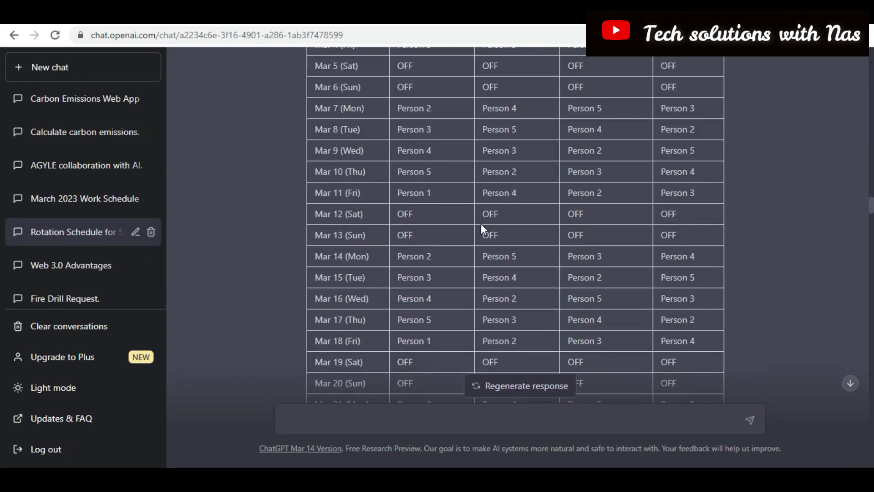
{"action": "scroll", "coordinate": [569, 191], "scroll_direction": "down", "scroll_amount": 20}
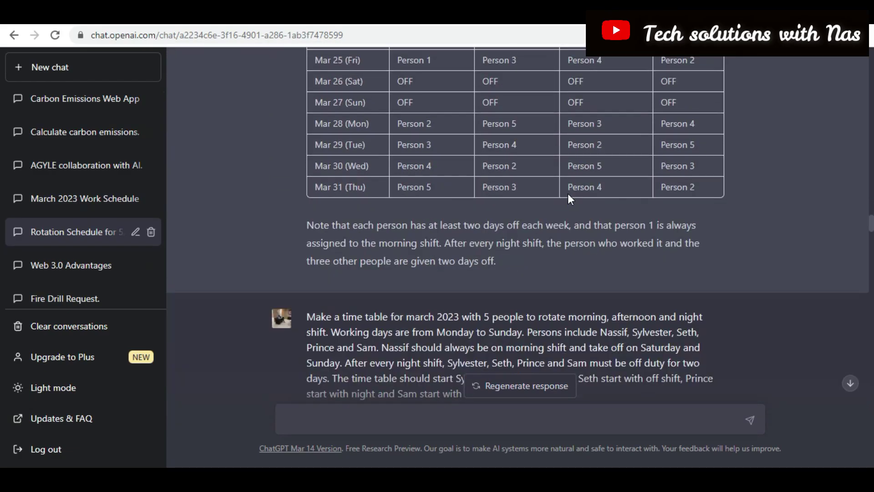
{"action": "scroll", "coordinate": [479, 168], "scroll_direction": "up", "scroll_amount": 3}
{"action": "scroll", "coordinate": [478, 167], "scroll_direction": "down", "scroll_amount": 1}
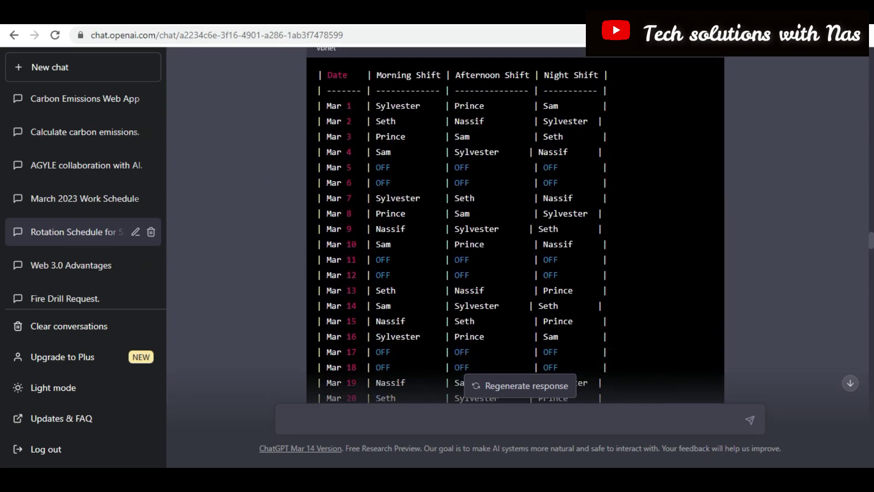
- Compare the March 2023 timetables in code blocks with the prompts that name the five staff members
{"action": "scroll", "coordinate": [524, 213], "scroll_direction": "up", "scroll_amount": 8}
{"action": "scroll", "coordinate": [524, 213], "scroll_direction": "down", "scroll_amount": 12}
{"action": "scroll", "coordinate": [524, 213], "scroll_direction": "down", "scroll_amount": 1}
{"action": "scroll", "coordinate": [524, 211], "scroll_direction": "up", "scroll_amount": 12}
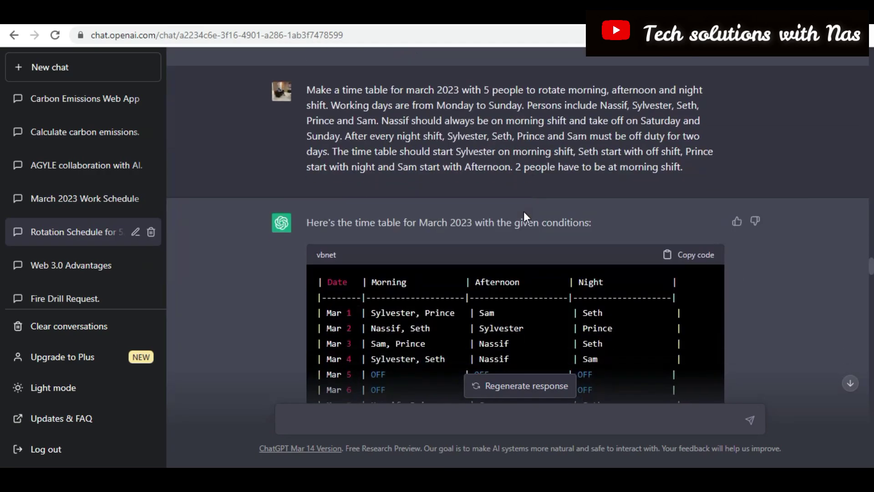
{"action": "scroll", "coordinate": [523, 212], "scroll_direction": "down", "scroll_amount": 4}
{"action": "scroll", "coordinate": [524, 214], "scroll_direction": "down", "scroll_amount": 15}
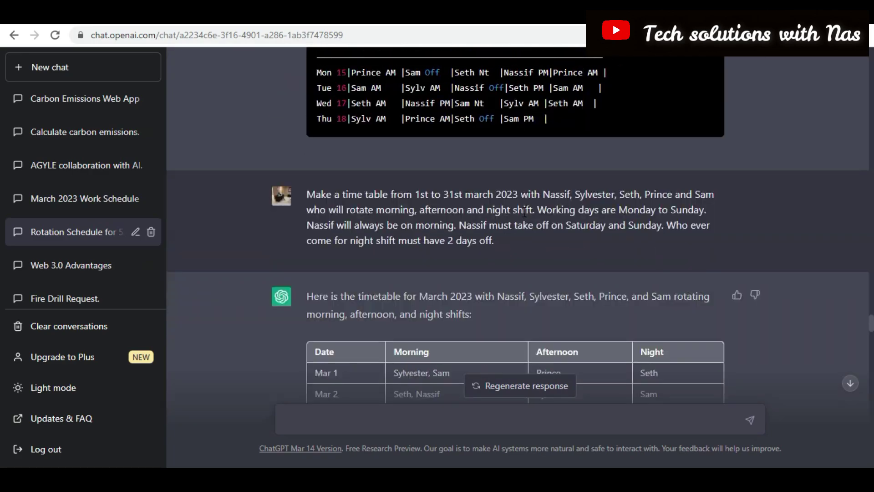
- Examine the remaining March 2023 prompts and their shift tables through to the last reply in the conversation
{"action": "scroll", "coordinate": [523, 211], "scroll_direction": "down", "scroll_amount": 6}
{"action": "scroll", "coordinate": [524, 212], "scroll_direction": "up", "scroll_amount": 10}
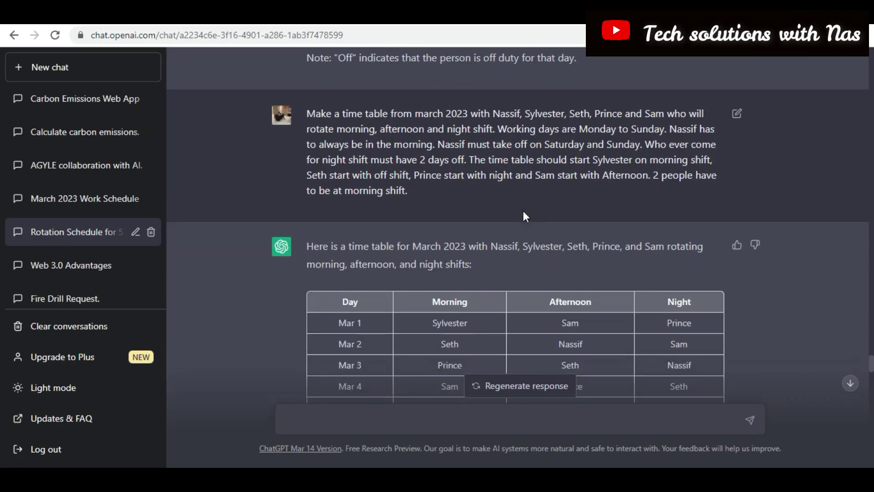
{"action": "scroll", "coordinate": [524, 211], "scroll_direction": "up", "scroll_amount": 8}
{"action": "scroll", "coordinate": [523, 211], "scroll_direction": "down", "scroll_amount": 5}
{"action": "scroll", "coordinate": [523, 211], "scroll_direction": "down", "scroll_amount": 20}
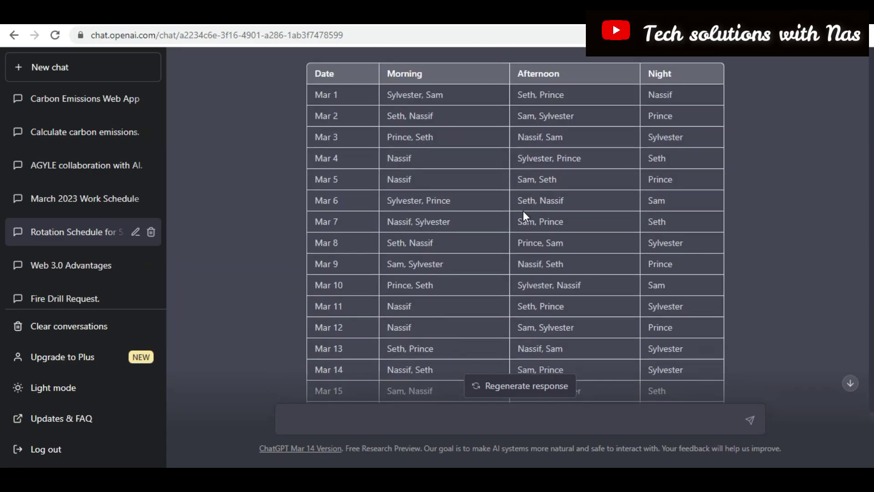
{"action": "scroll", "coordinate": [528, 209], "scroll_direction": "down", "scroll_amount": 2}
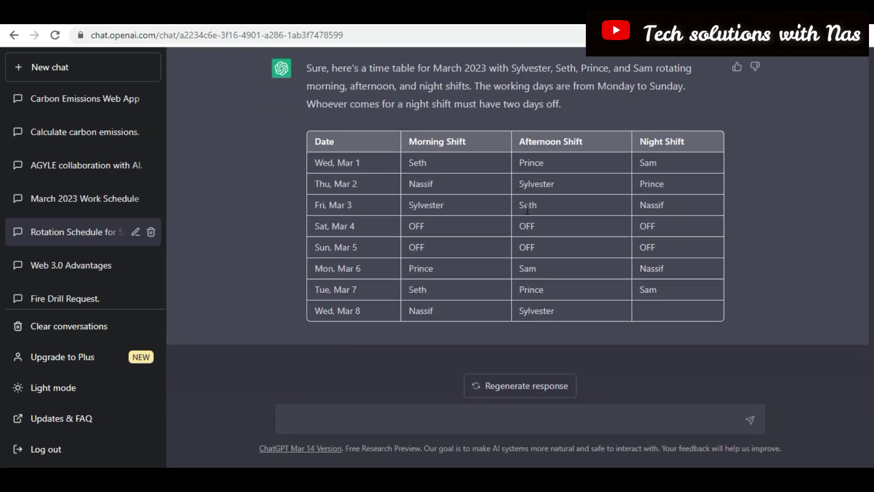
{"action": "scroll", "coordinate": [528, 209], "scroll_direction": "up", "scroll_amount": 5}
{"action": "scroll", "coordinate": [527, 210], "scroll_direction": "down", "scroll_amount": 4}
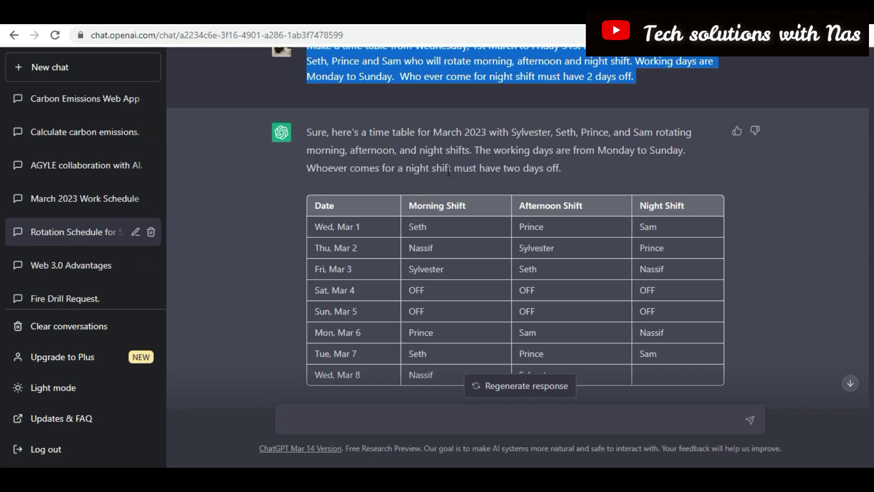
- Compare the last prompt, for Wednesday 1st March to Friday 31st March 2023, with its reply and the preceding timetable and notes
{"action": "scroll", "coordinate": [450, 172], "scroll_direction": "up", "scroll_amount": 5}
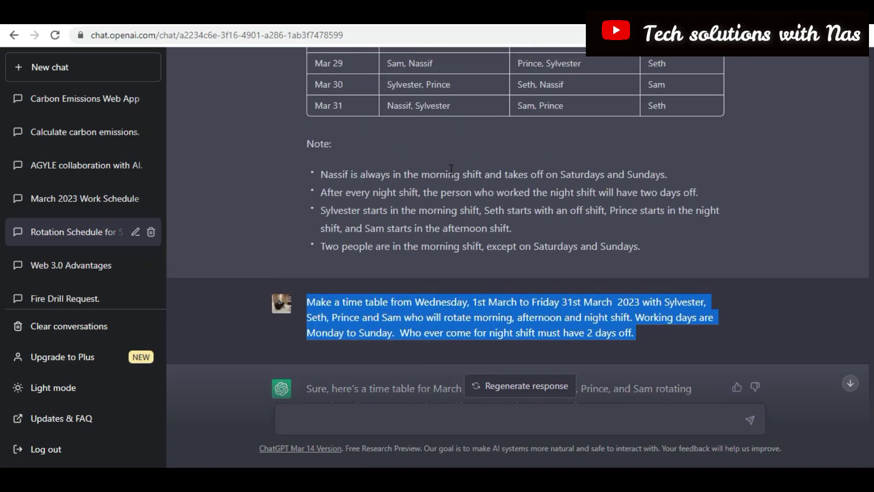
{"action": "scroll", "coordinate": [360, 186], "scroll_direction": "up", "scroll_amount": 5}
{"action": "scroll", "coordinate": [355, 136], "scroll_direction": "down", "scroll_amount": 12}
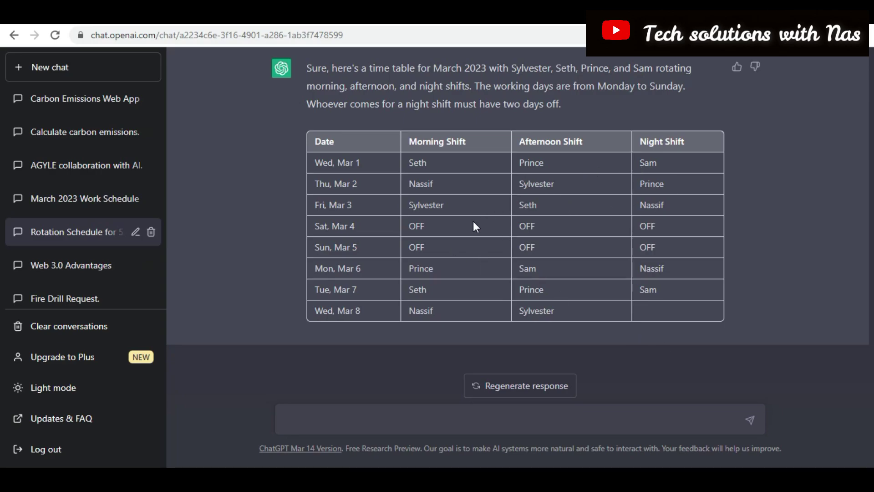
{"action": "scroll", "coordinate": [477, 228], "scroll_direction": "up", "scroll_amount": 5}
{"action": "scroll", "coordinate": [479, 246], "scroll_direction": "up", "scroll_amount": 10}
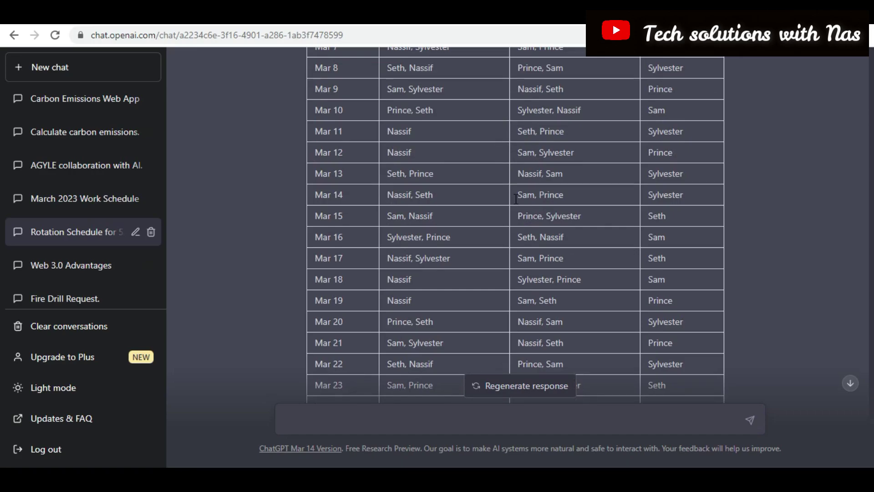
{"action": "scroll", "coordinate": [478, 183], "scroll_direction": "down", "scroll_amount": 15}
{"action": "scroll", "coordinate": [429, 227], "scroll_direction": "down", "scroll_amount": 2}
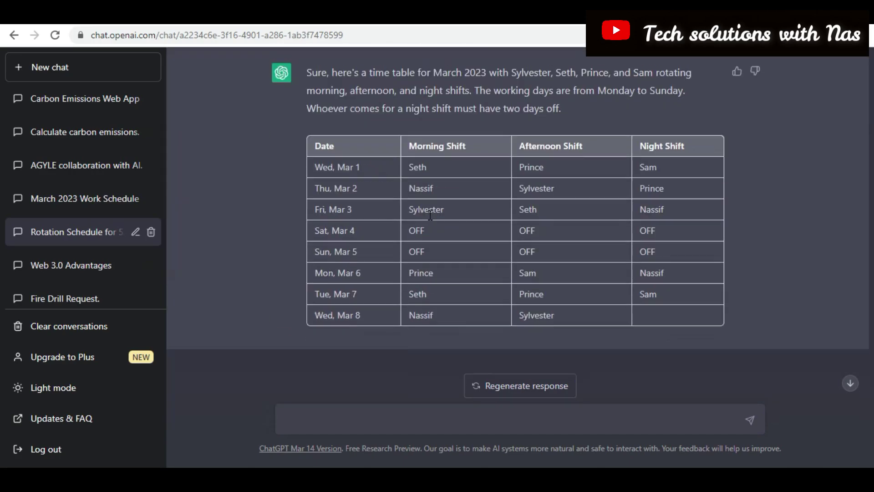
{"action": "scroll", "coordinate": [133, 169], "scroll_direction": "up", "scroll_amount": 1}
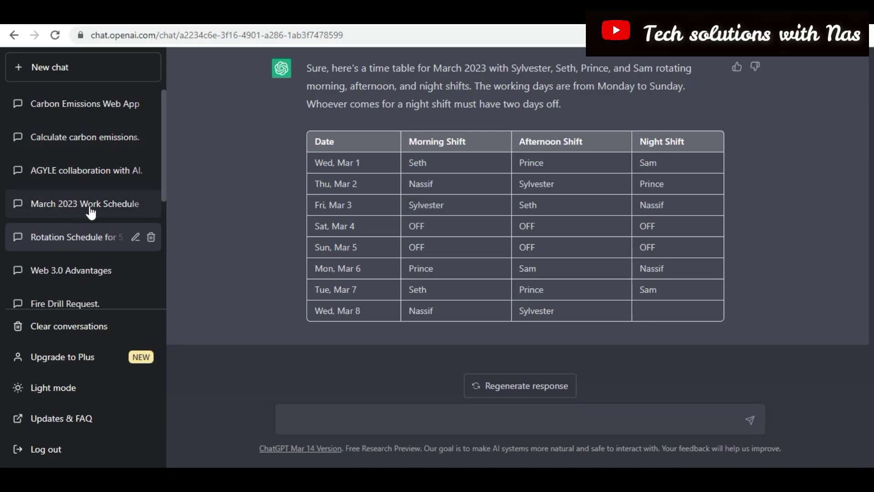
- Open the March 2023 Work Schedule conversation and examine its first prompt and the resulting shift timetable
{"action": "left_click", "coordinate": [77, 209]}
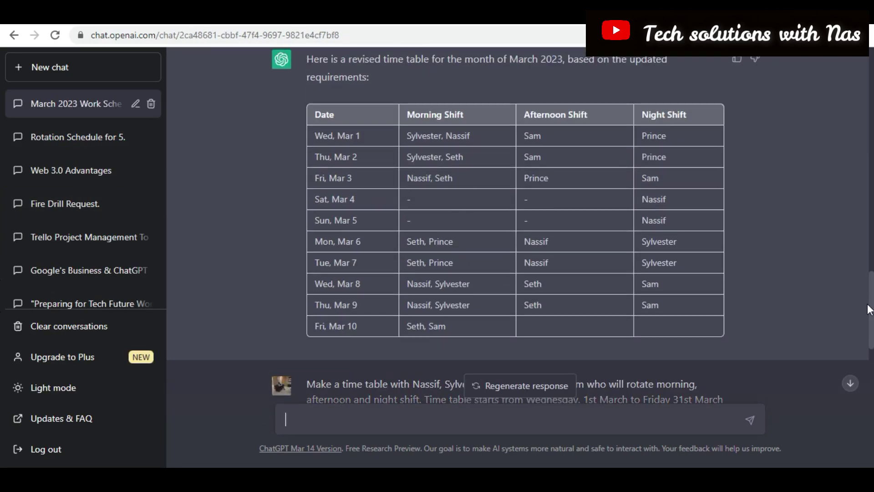
{"action": "left_click_drag", "start_coordinate": [869, 309], "coordinate": [873, 43]}
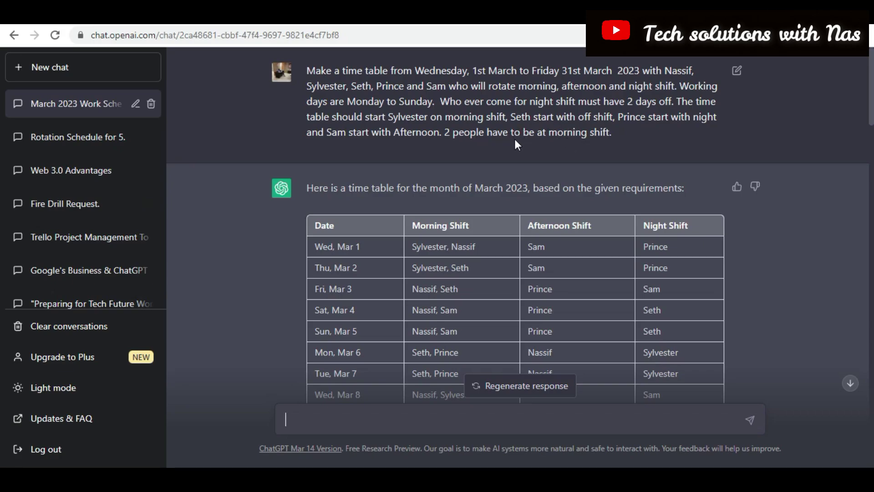
{"action": "scroll", "coordinate": [410, 143], "scroll_direction": "down", "scroll_amount": 3}
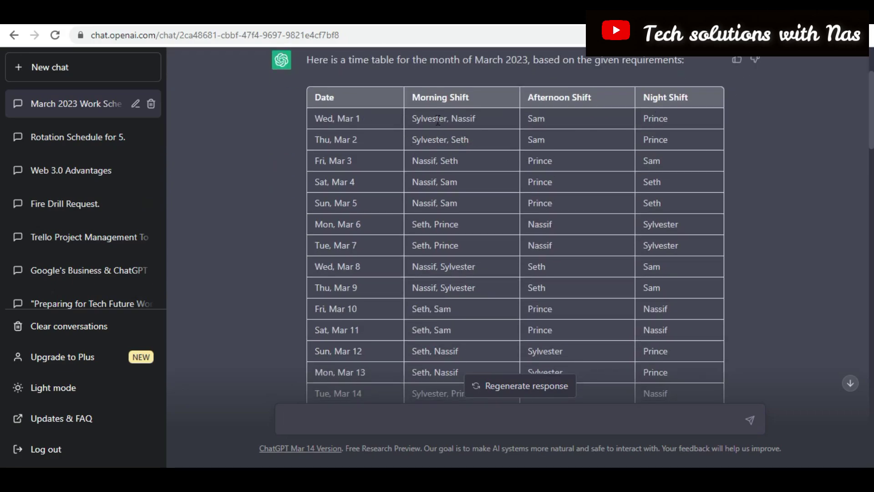
- Examine the morning shift pairs for 1 and 2 March in the first timetable, along with the remaining dates and notes
{"action": "left_click_drag", "start_coordinate": [412, 118], "coordinate": [476, 120]}
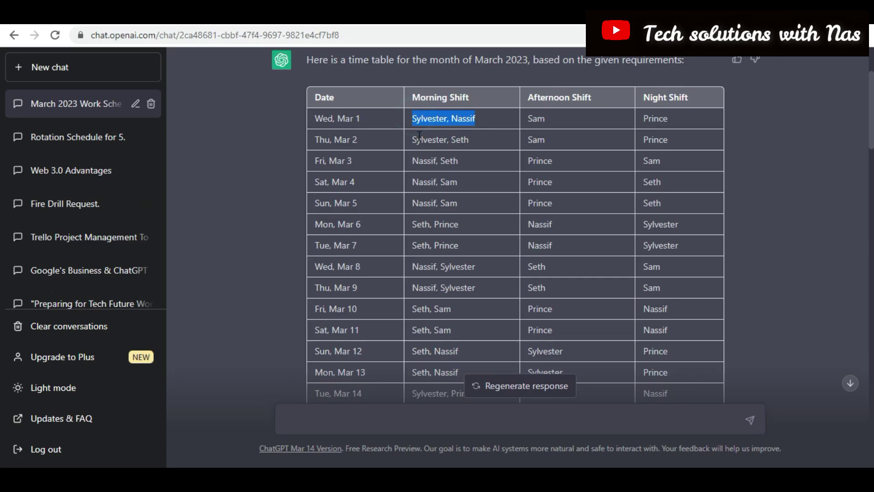
{"action": "left_click_drag", "start_coordinate": [413, 140], "coordinate": [475, 138]}
{"action": "scroll", "coordinate": [511, 180], "scroll_direction": "down", "scroll_amount": 6}
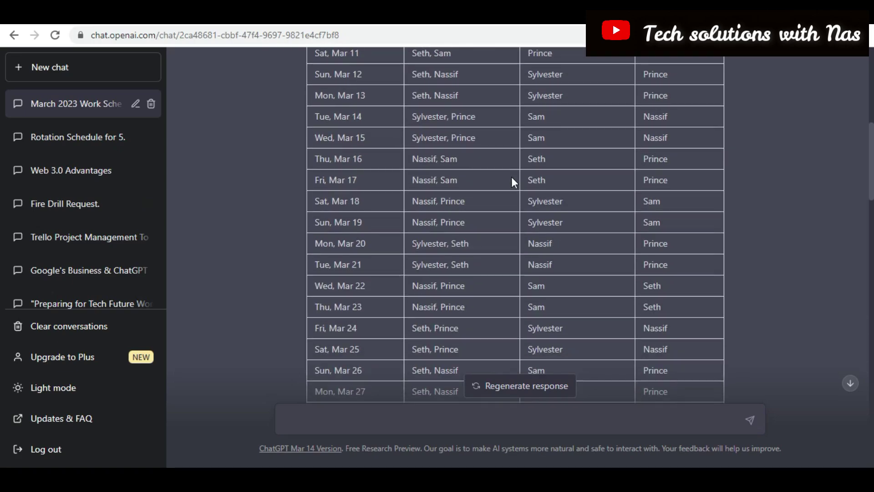
{"action": "scroll", "coordinate": [512, 180], "scroll_direction": "up", "scroll_amount": 10}
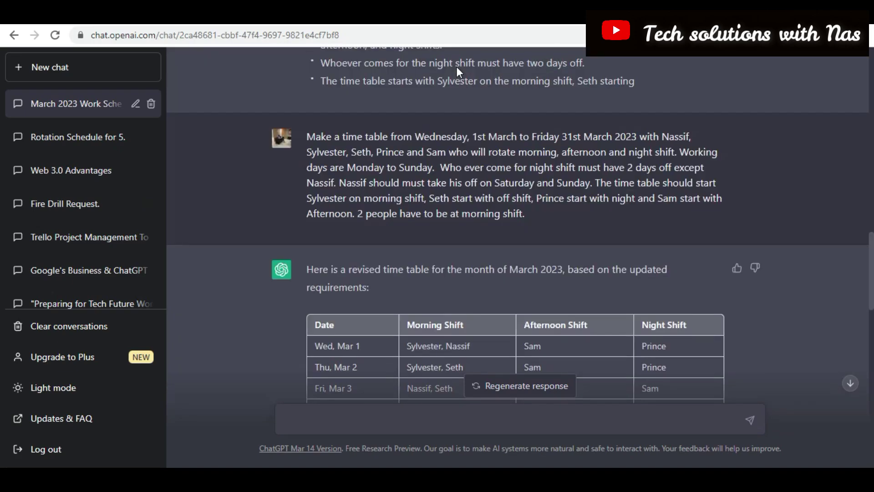
{"action": "scroll", "coordinate": [497, 209], "scroll_direction": "up", "scroll_amount": 5}
{"action": "scroll", "coordinate": [473, 233], "scroll_direction": "down", "scroll_amount": 2}
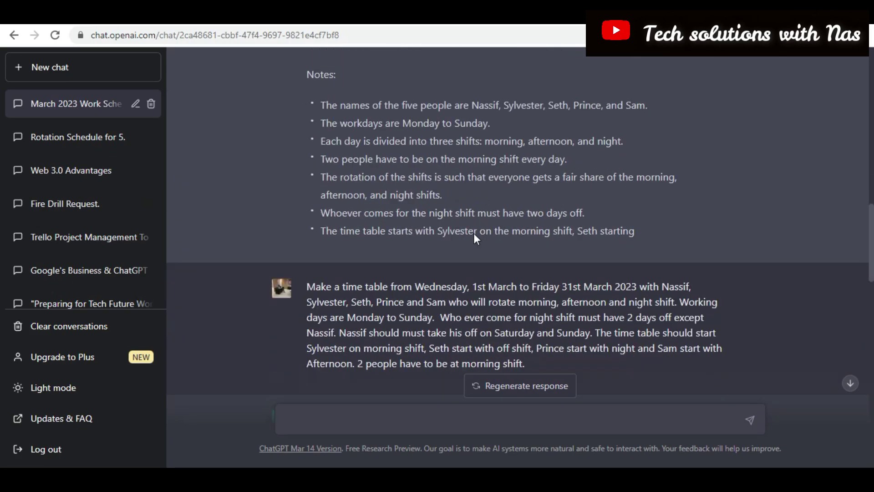
{"action": "scroll", "coordinate": [474, 235], "scroll_direction": "down", "scroll_amount": 4}
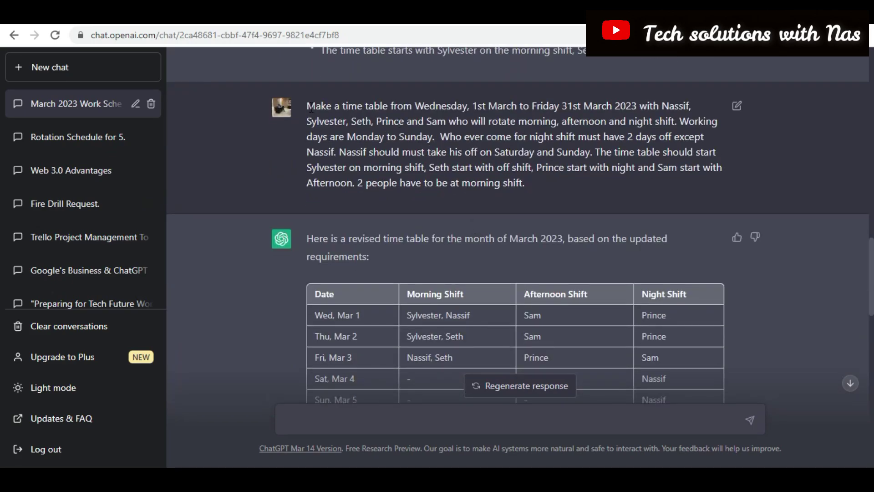
- Compare the revised prompts about Saturday and Sunday off with their shift tables, through to the last reply
{"action": "left_click_drag", "start_coordinate": [311, 108], "coordinate": [566, 185]}
{"action": "scroll", "coordinate": [472, 194], "scroll_direction": "down", "scroll_amount": 6}
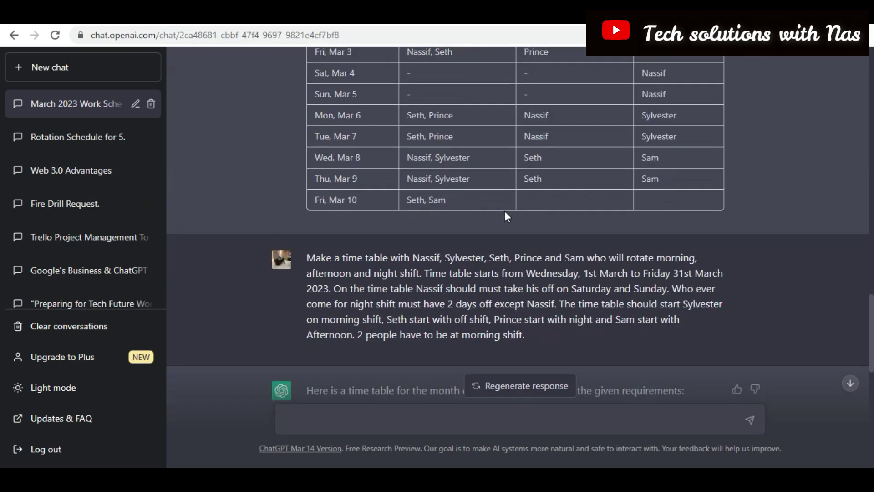
{"action": "scroll", "coordinate": [505, 211], "scroll_direction": "down", "scroll_amount": 3}
{"action": "scroll", "coordinate": [497, 191], "scroll_direction": "down", "scroll_amount": 5}
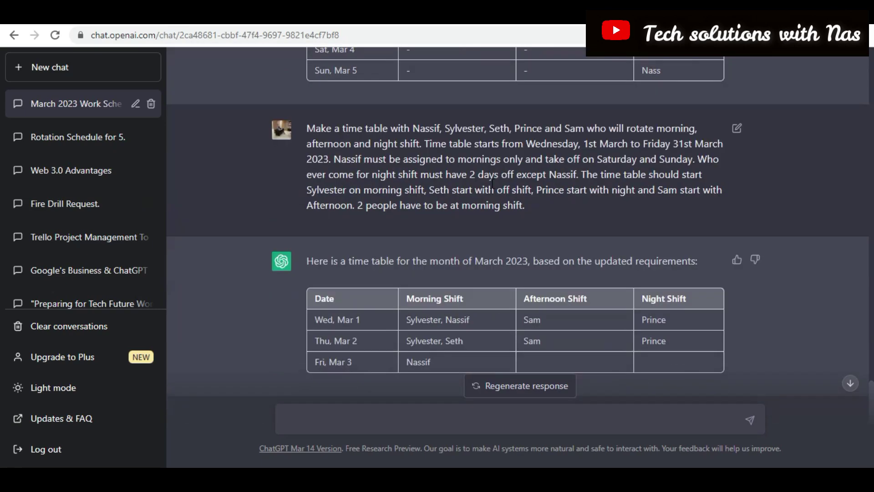
{"action": "scroll", "coordinate": [492, 184], "scroll_direction": "up", "scroll_amount": 13}
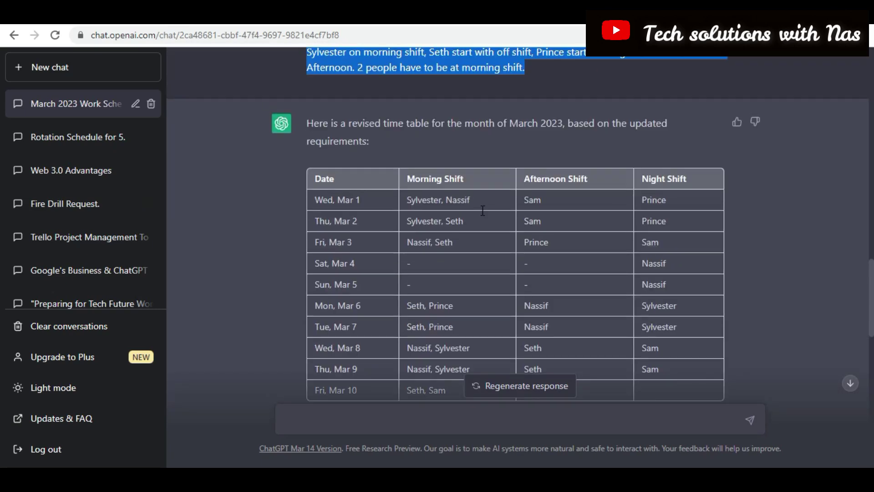
{"action": "scroll", "coordinate": [483, 212], "scroll_direction": "up", "scroll_amount": 5}
{"action": "scroll", "coordinate": [483, 211], "scroll_direction": "down", "scroll_amount": 5}
{"action": "scroll", "coordinate": [482, 211], "scroll_direction": "up", "scroll_amount": 10}
{"action": "scroll", "coordinate": [482, 211], "scroll_direction": "down", "scroll_amount": 2}
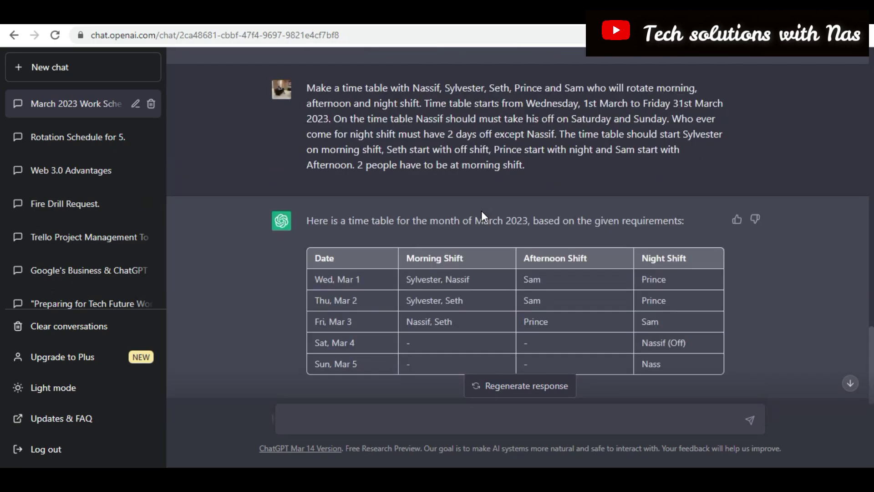
{"action": "scroll", "coordinate": [482, 213], "scroll_direction": "down", "scroll_amount": 8}
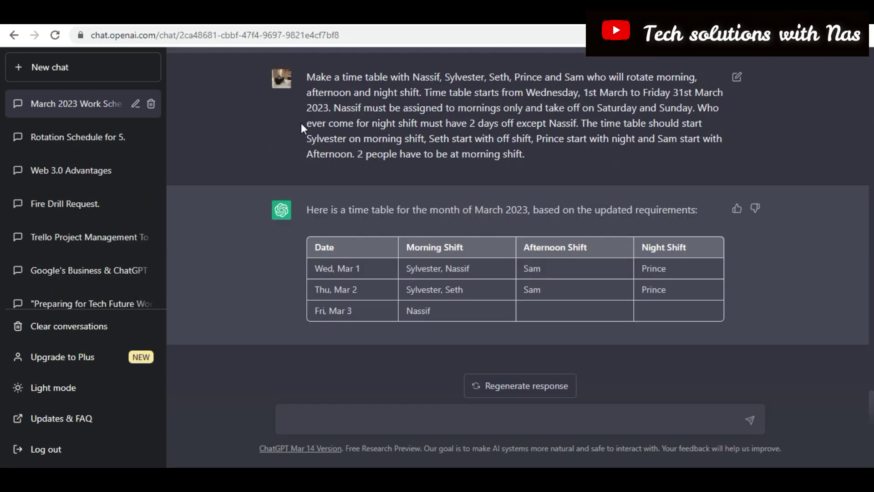
- Copy the last prompt, with mornings only and weekends off for one staff member, and submit it again as a new message
{"action": "scroll", "coordinate": [295, 159], "scroll_direction": "up", "scroll_amount": 3}
{"action": "left_click_drag", "start_coordinate": [305, 207], "coordinate": [486, 263]}
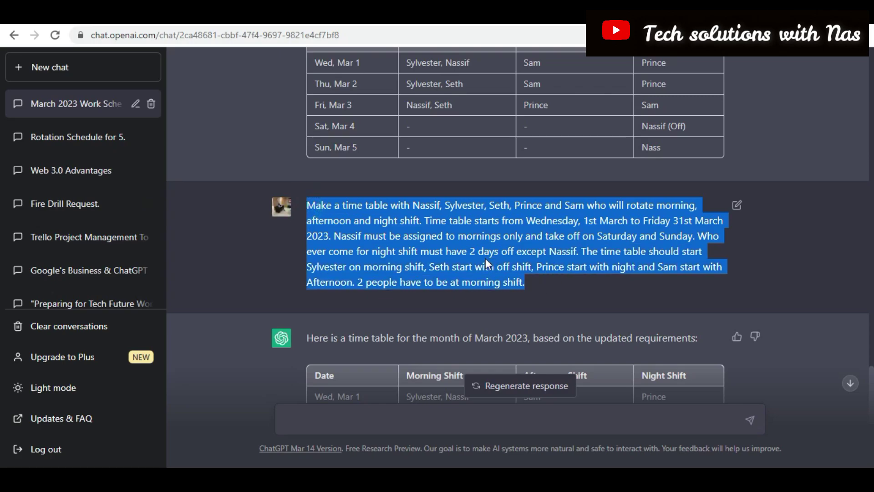
{"action": "right_click", "coordinate": [485, 263]}
{"action": "left_click", "coordinate": [524, 274]}
{"action": "right_click", "coordinate": [373, 425]}
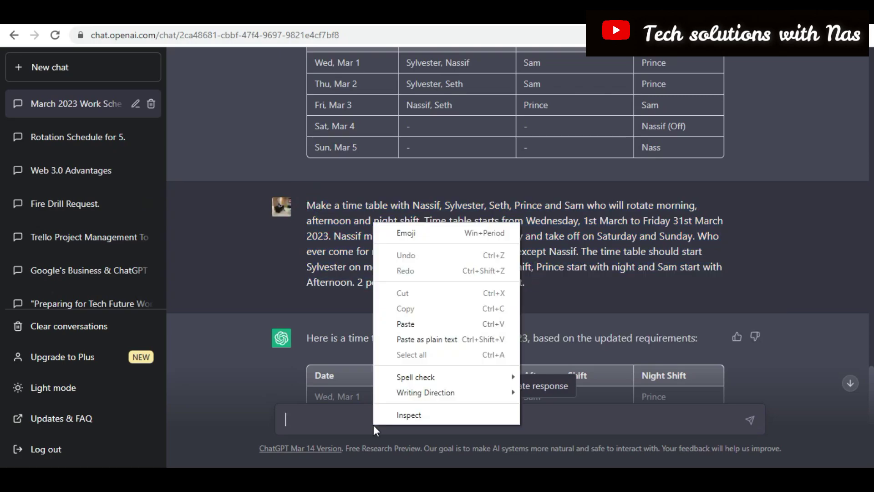
{"action": "left_click", "coordinate": [430, 325]}
{"action": "key", "text": "Return"}
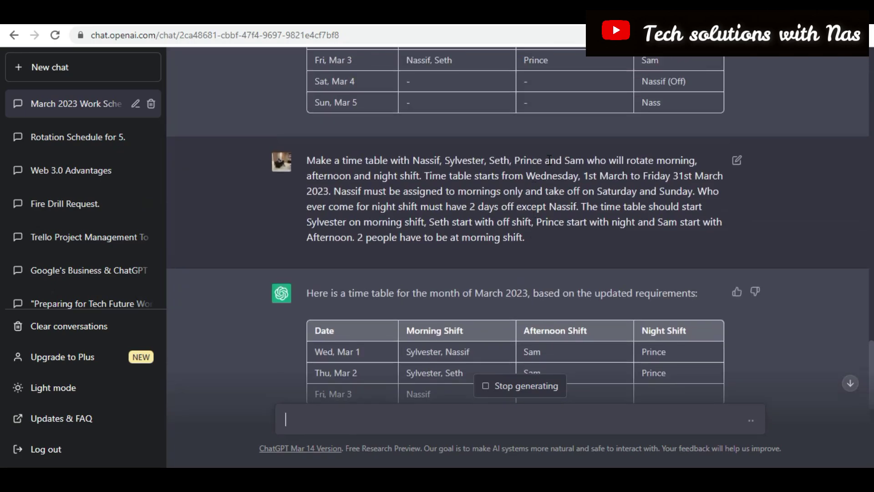
- Compare the earlier March 2023 timetables and prompts with the new reply while it is being generated
{"action": "scroll", "coordinate": [645, 212], "scroll_direction": "up", "scroll_amount": 5}
{"action": "scroll", "coordinate": [639, 215], "scroll_direction": "down", "scroll_amount": 10}
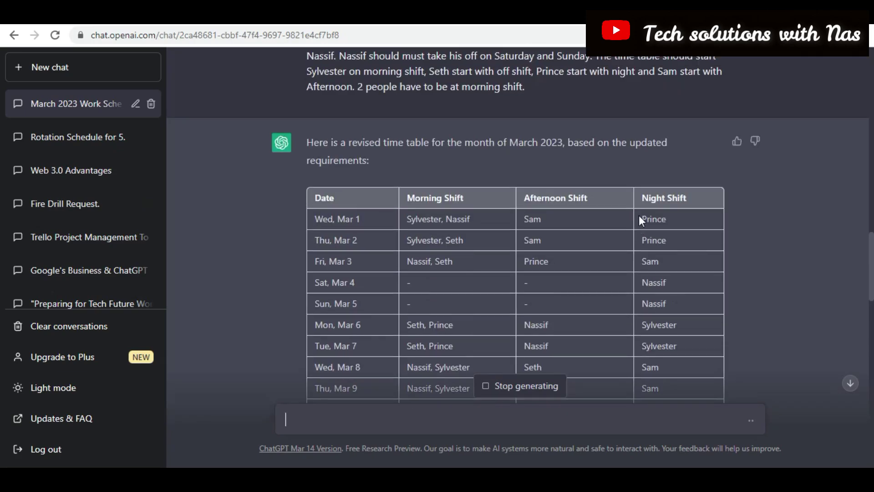
{"action": "scroll", "coordinate": [639, 216], "scroll_direction": "up", "scroll_amount": 10}
{"action": "scroll", "coordinate": [643, 217], "scroll_direction": "down", "scroll_amount": 15}
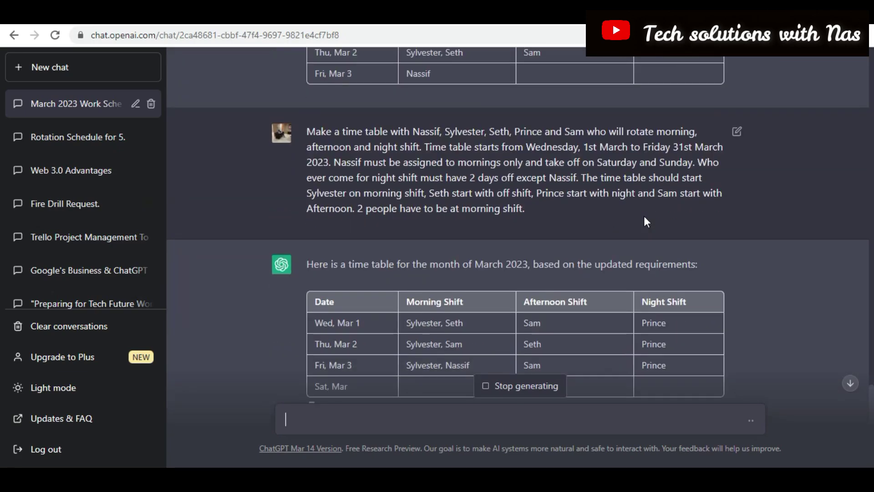
{"action": "scroll", "coordinate": [644, 216], "scroll_direction": "up", "scroll_amount": 6}
{"action": "scroll", "coordinate": [640, 224], "scroll_direction": "down", "scroll_amount": 7}
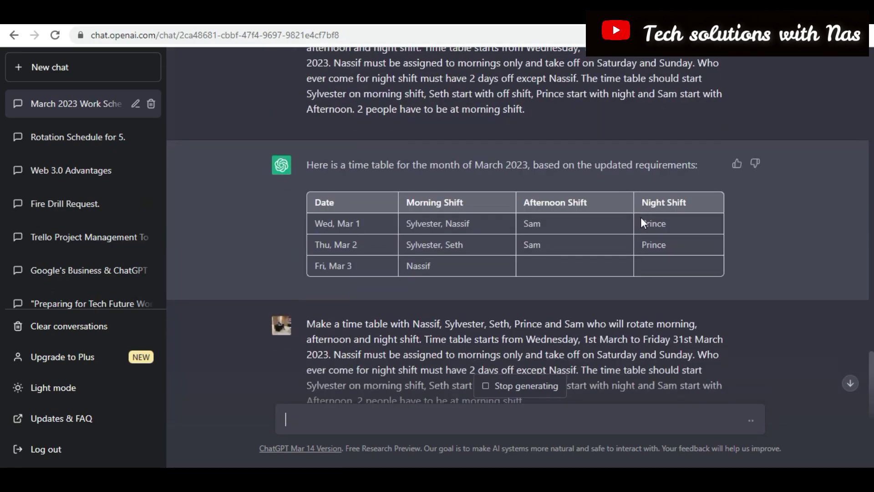
{"action": "scroll", "coordinate": [618, 227], "scroll_direction": "up", "scroll_amount": 7}
{"action": "scroll", "coordinate": [617, 205], "scroll_direction": "down", "scroll_amount": 8}
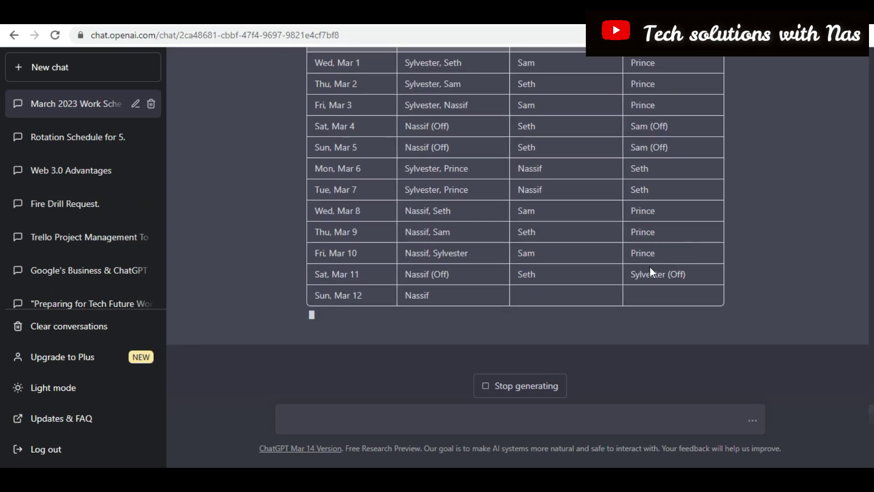
- Examine the newly generated timetable from Wednesday 1 March to Friday 31 March against the resubmitted prompt
{"action": "scroll", "coordinate": [571, 261], "scroll_direction": "up", "scroll_amount": 3}
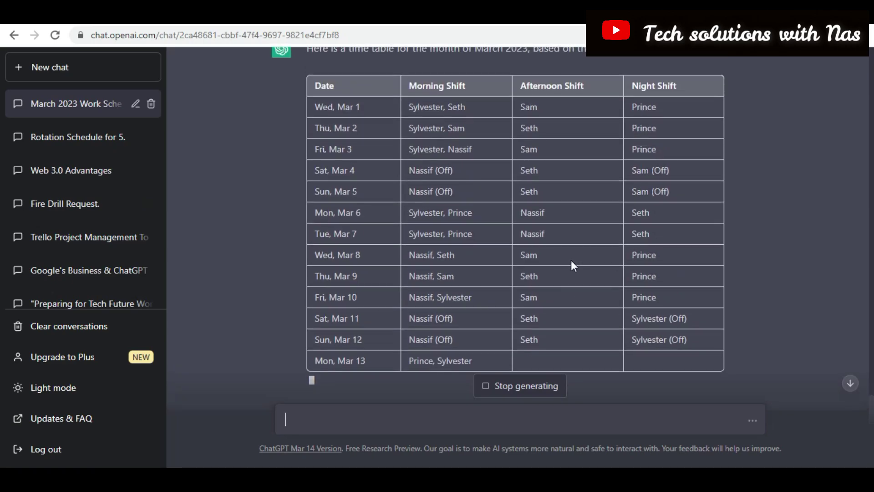
{"action": "scroll", "coordinate": [534, 241], "scroll_direction": "down", "scroll_amount": 3}
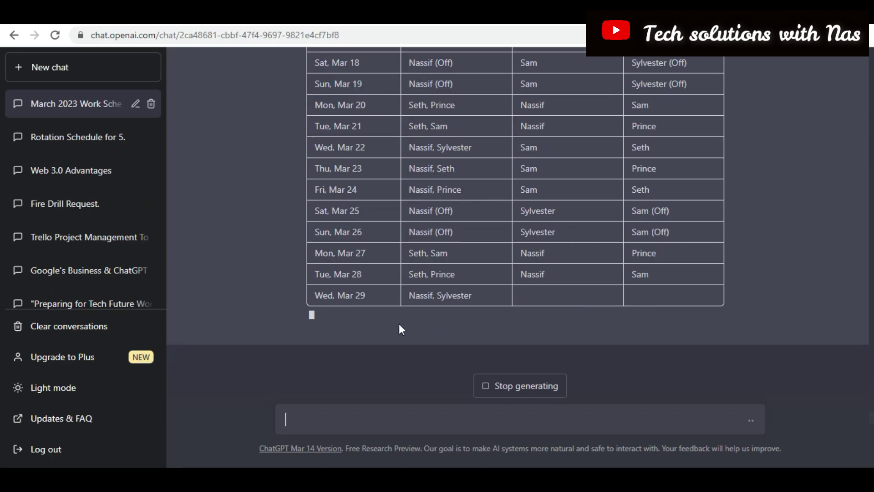
{"action": "scroll", "coordinate": [450, 301], "scroll_direction": "up", "scroll_amount": 3}
{"action": "scroll", "coordinate": [450, 301], "scroll_direction": "down", "scroll_amount": 5}
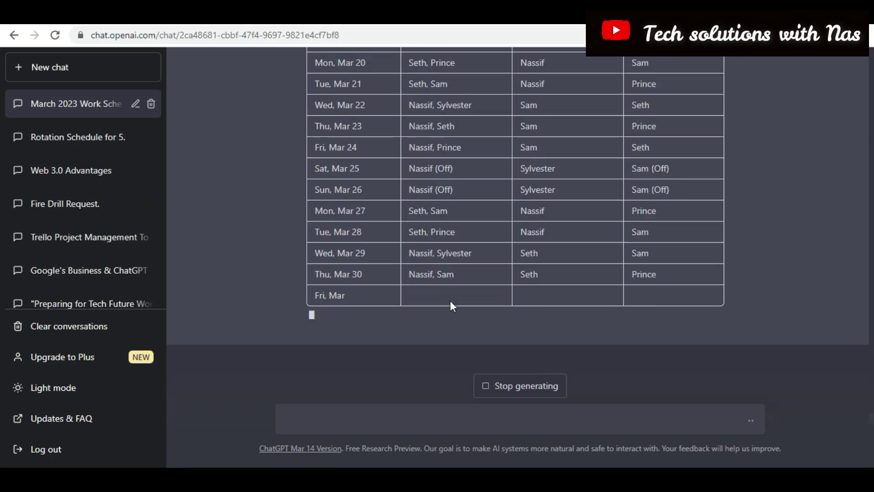
{"action": "scroll", "coordinate": [382, 295], "scroll_direction": "up", "scroll_amount": 15}
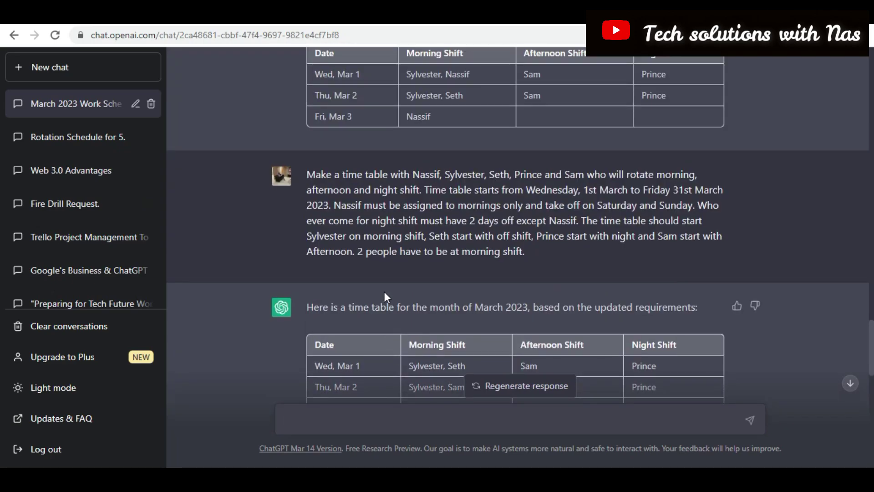
{"action": "scroll", "coordinate": [384, 293], "scroll_direction": "down", "scroll_amount": 10}
{"action": "scroll", "coordinate": [385, 295], "scroll_direction": "down", "scroll_amount": 5}
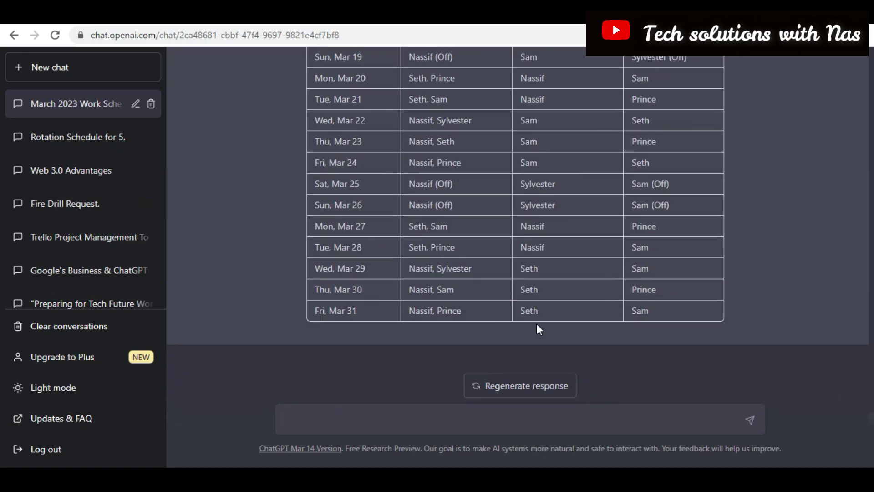
{"action": "scroll", "coordinate": [536, 323], "scroll_direction": "up", "scroll_amount": 15}
{"action": "scroll", "coordinate": [435, 304], "scroll_direction": "down", "scroll_amount": 10}
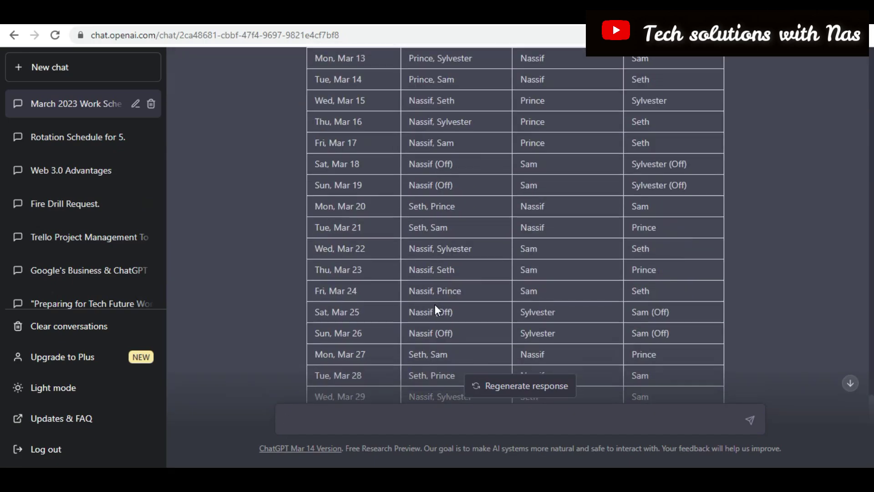
{"action": "scroll", "coordinate": [435, 307], "scroll_direction": "down", "scroll_amount": 3}
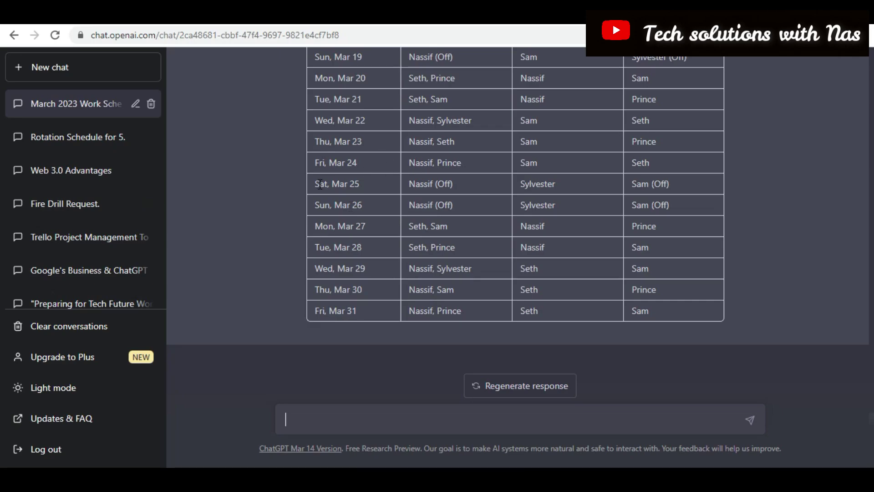
- Review the conversation from the newest timetable back to the first March 2023 prompt and its reply
{"action": "scroll", "coordinate": [350, 206], "scroll_direction": "up", "scroll_amount": 15}
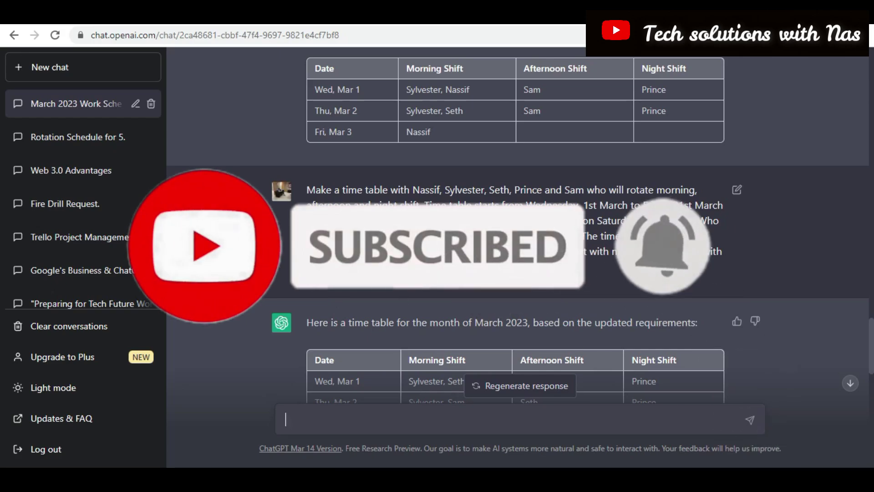
{"action": "scroll", "coordinate": [673, 170], "scroll_direction": "up", "scroll_amount": 15}
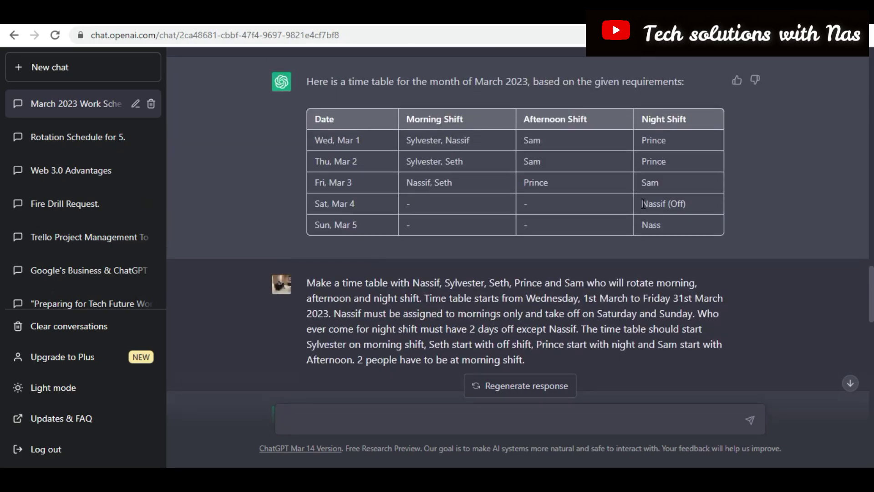
{"action": "scroll", "coordinate": [636, 150], "scroll_direction": "down", "scroll_amount": 15}
{"action": "scroll", "coordinate": [590, 219], "scroll_direction": "up", "scroll_amount": 10}
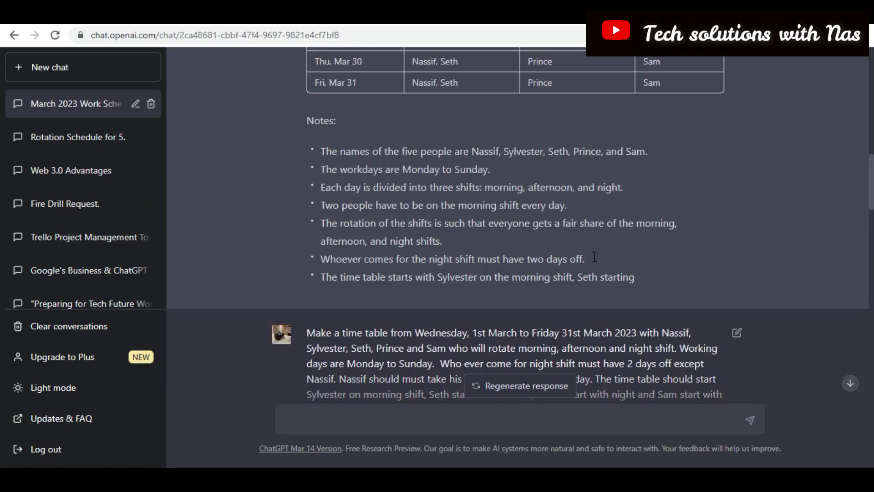
{"action": "scroll", "coordinate": [588, 178], "scroll_direction": "up", "scroll_amount": 5}
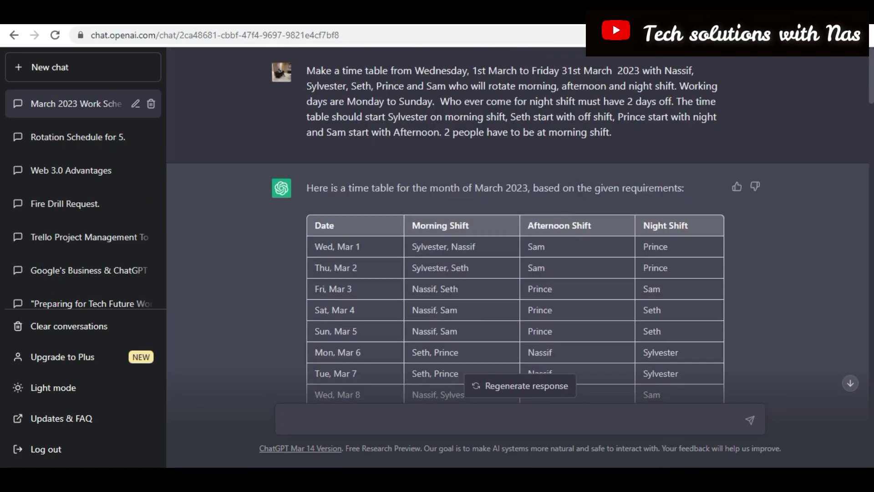